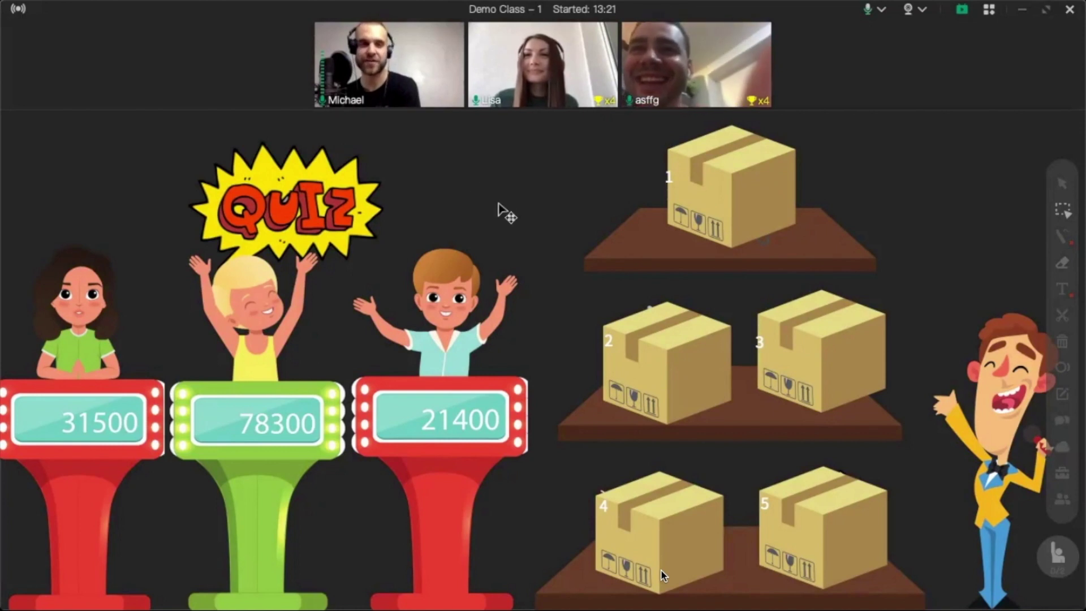
# - Put both students' webcam tiles on stage, shrunk and placed over the left and green podiums
pyautogui.moveTo(573, 60)
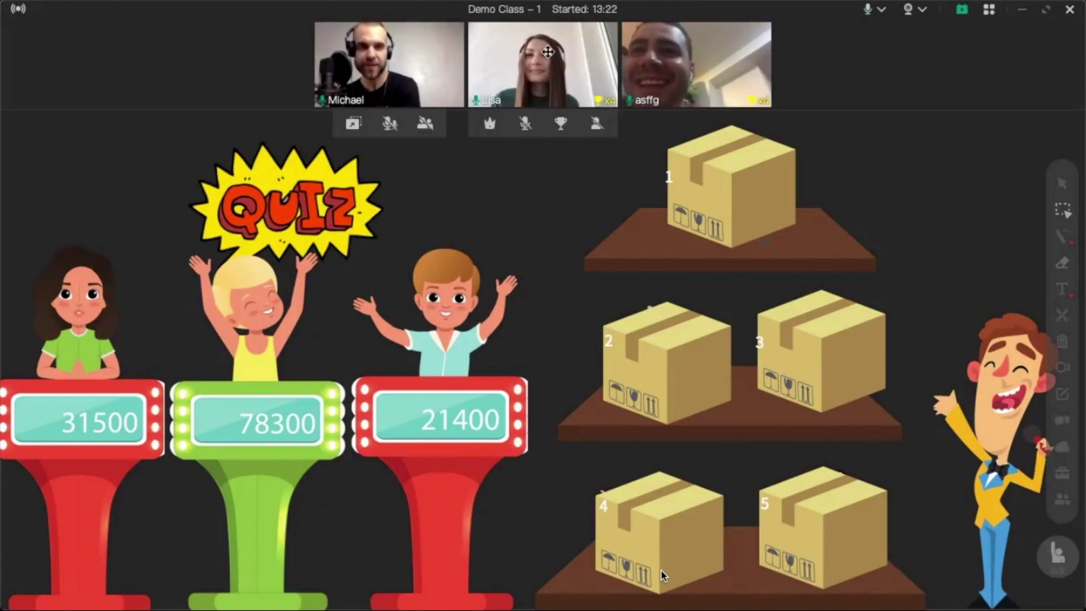
pyautogui.doubleClick(591, 56)
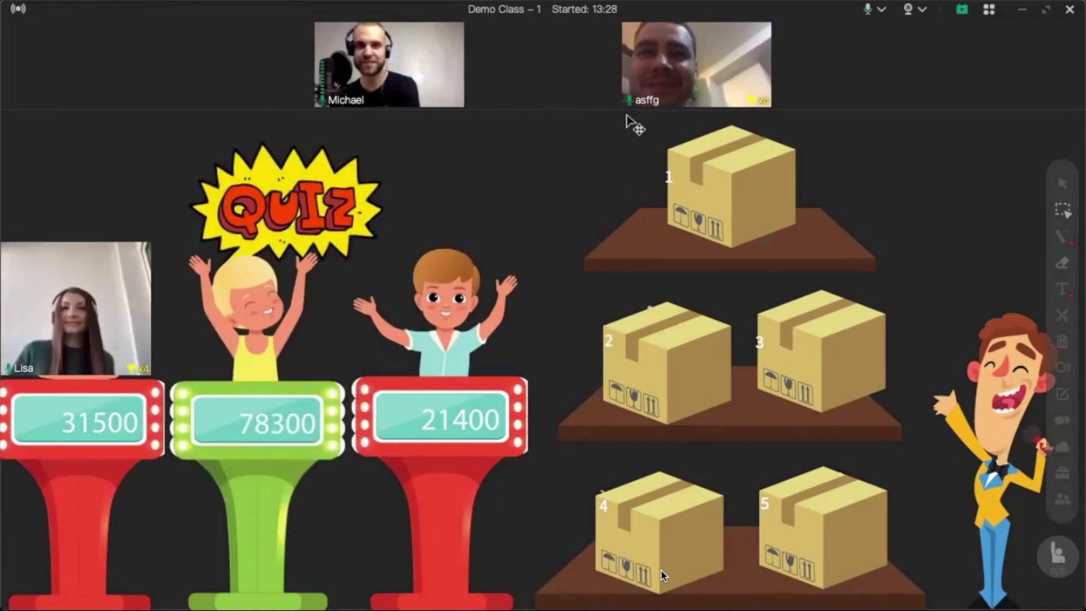
pyautogui.moveTo(628, 84); pyautogui.dragTo(554, 239)
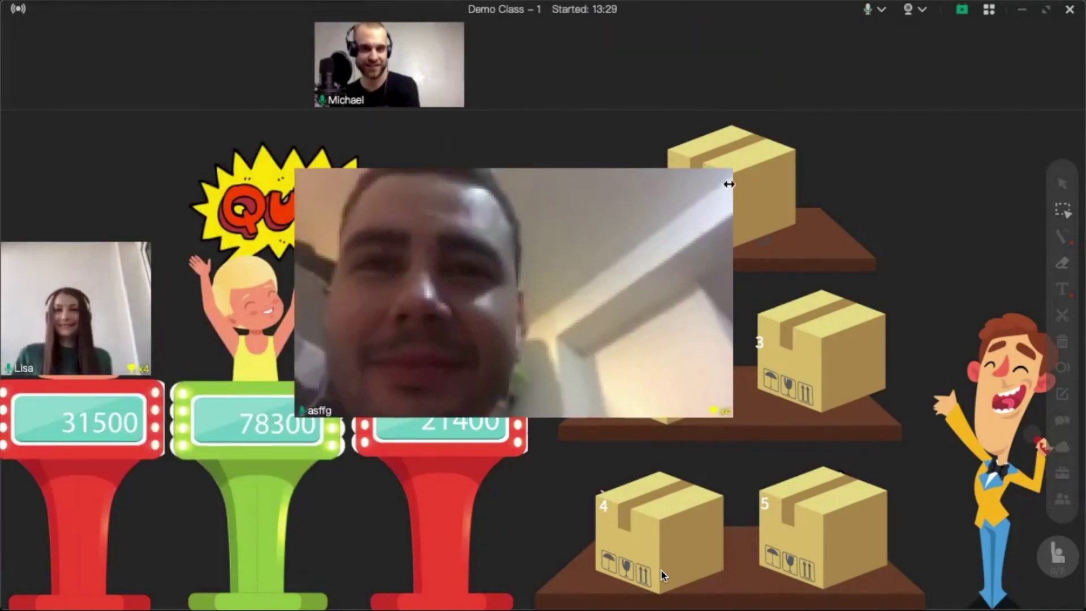
pyautogui.scroll(-3, 373, 353)
pyautogui.moveTo(374, 353); pyautogui.dragTo(294, 308)
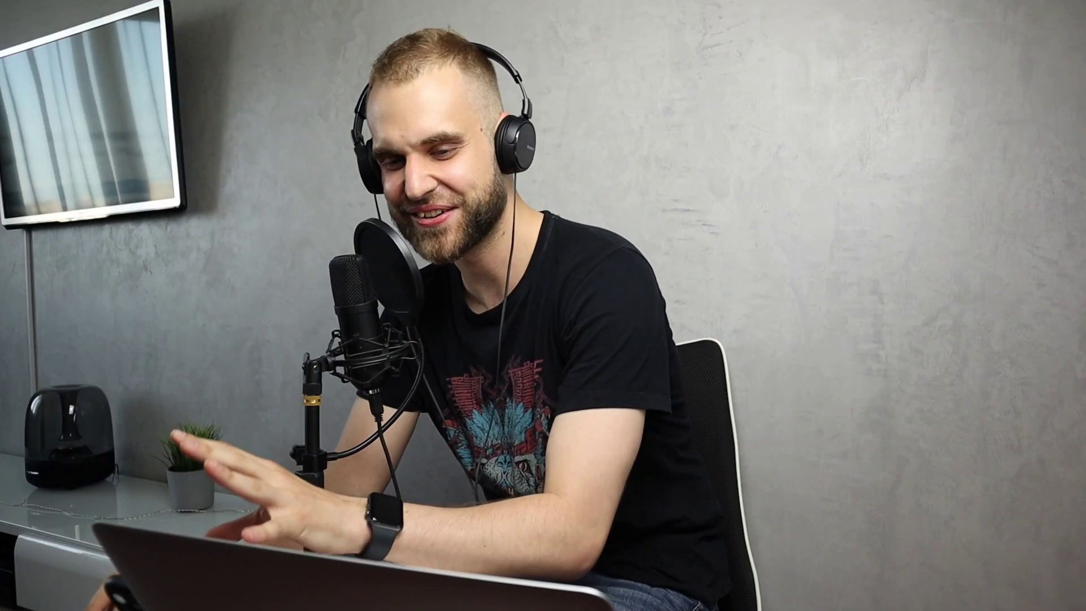
# - Delete box 1 on the top shelf to uncover the microphone, then award the left student a trophy
pyautogui.click(727, 205)
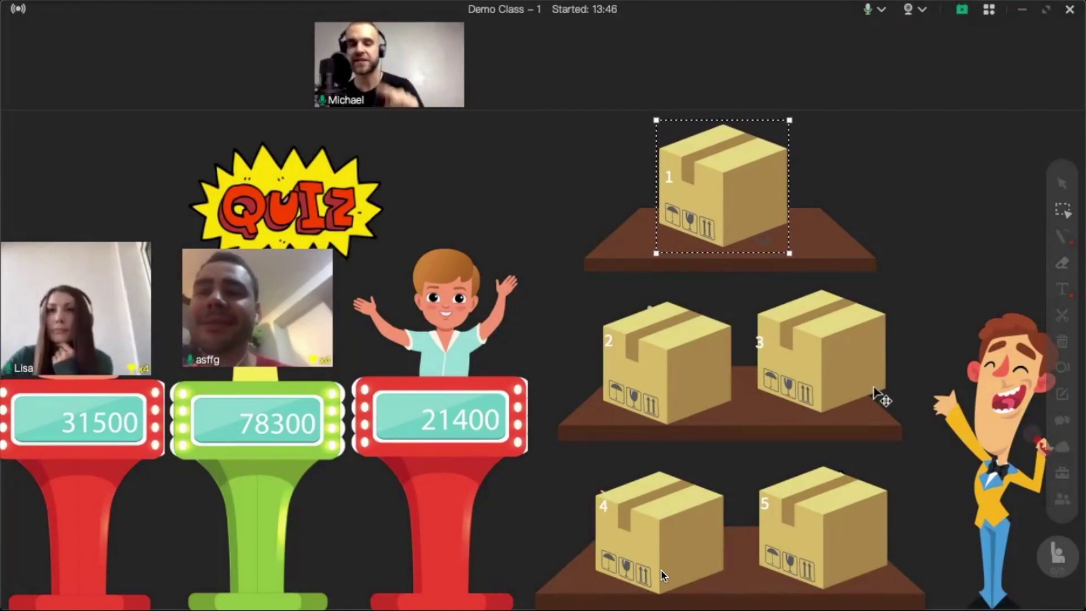
pyautogui.moveTo(1027, 551)
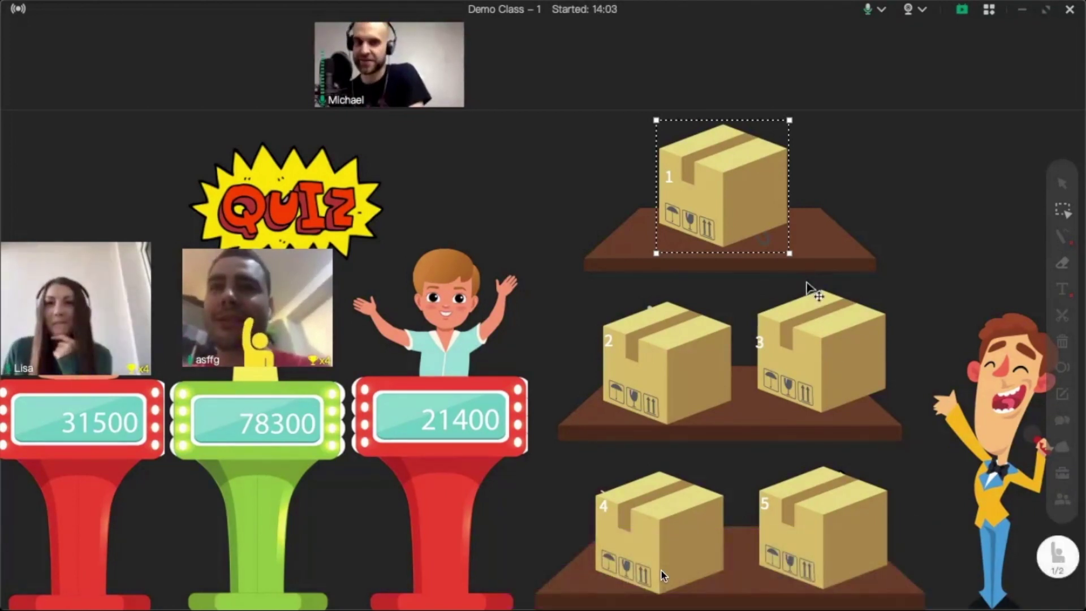
pyautogui.moveTo(756, 213); pyautogui.dragTo(741, 188)
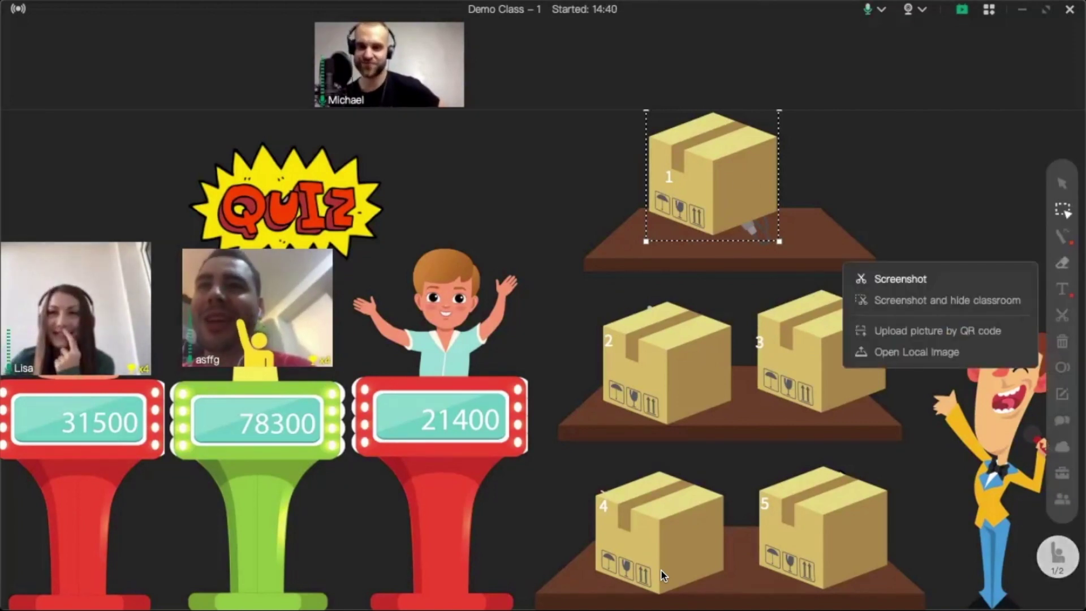
pyautogui.moveTo(1062, 317)
pyautogui.click(1062, 341)
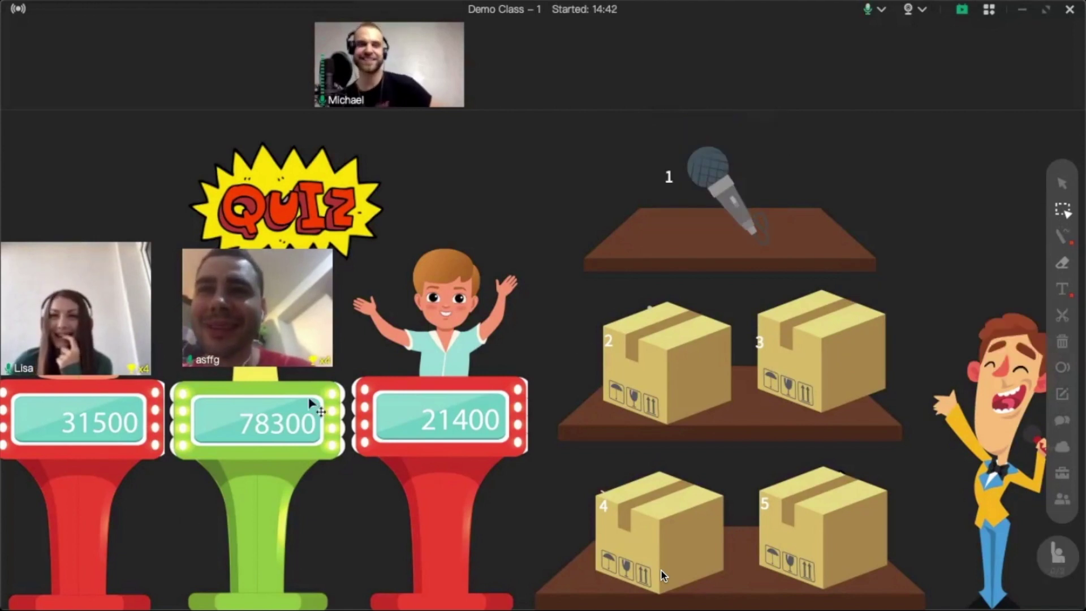
pyautogui.click(85, 396)
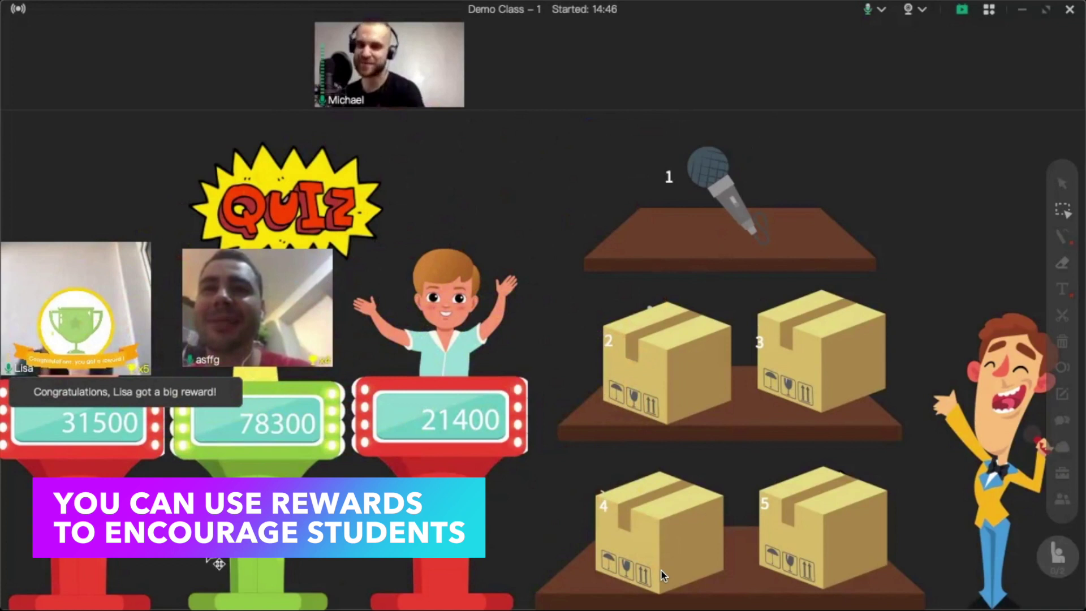
# - Spin the Slot machine to pick a random student, then nudge box 2 up-left to expose a red item
pyautogui.click(1051, 474)
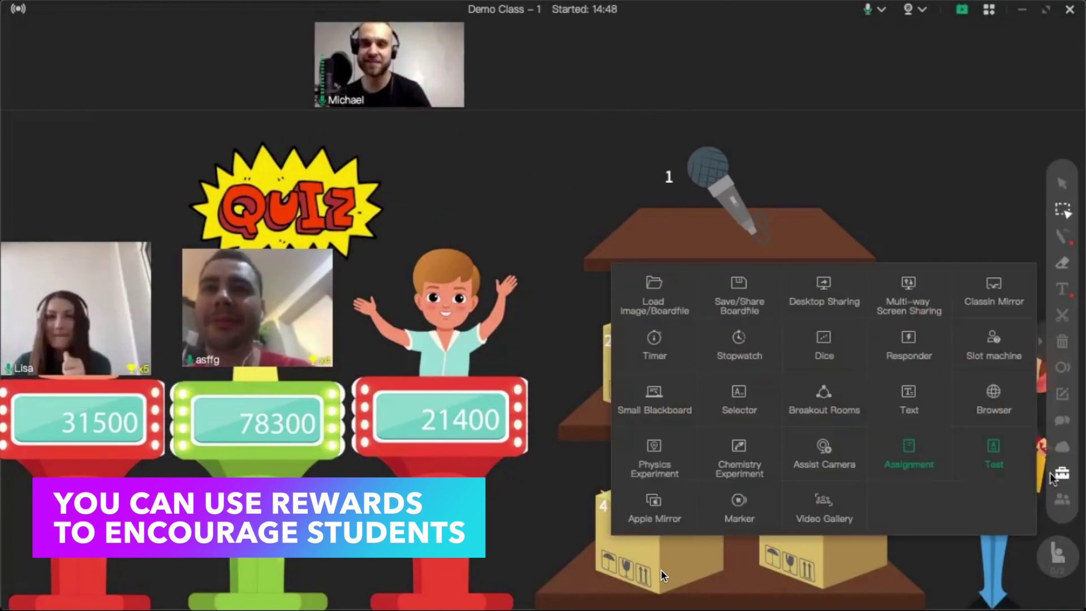
pyautogui.click(989, 350)
pyautogui.moveTo(528, 292); pyautogui.dragTo(924, 127)
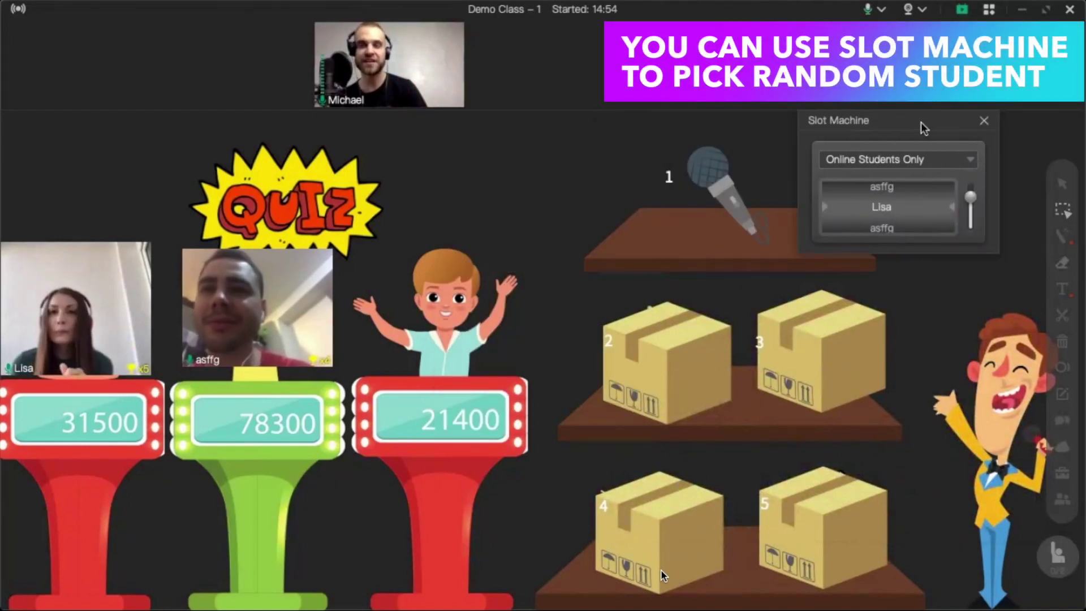
pyautogui.click(970, 198)
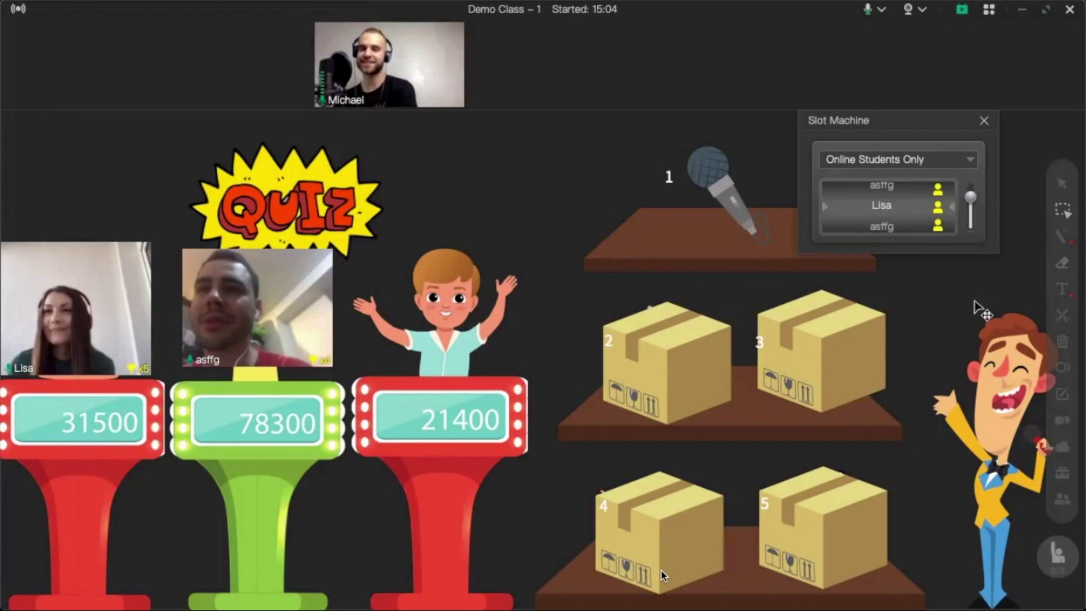
pyautogui.moveTo(640, 372); pyautogui.dragTo(625, 352)
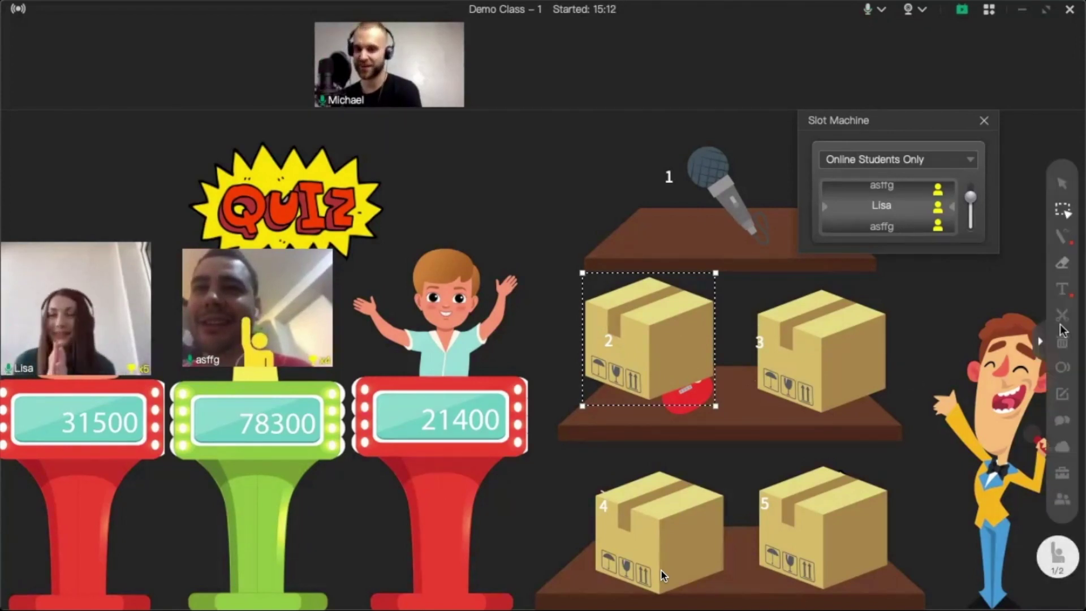
# - Delete box 2 to reveal the red electric guitar, dismiss the Screenshot flyout, and open the Toolbox
pyautogui.click(1062, 342)
pyautogui.click(1062, 342)
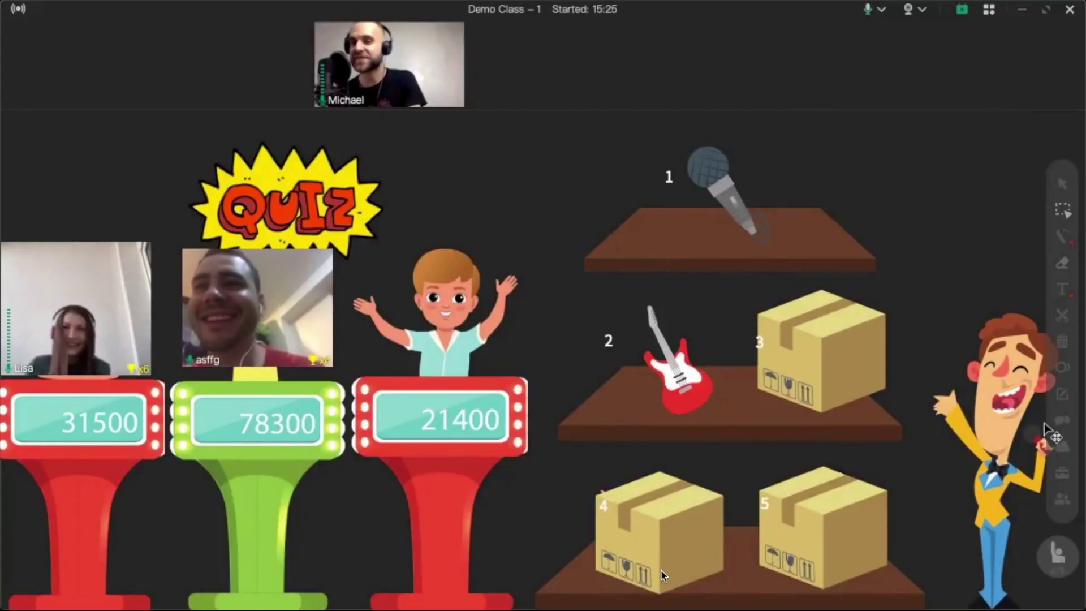
pyautogui.click(1062, 474)
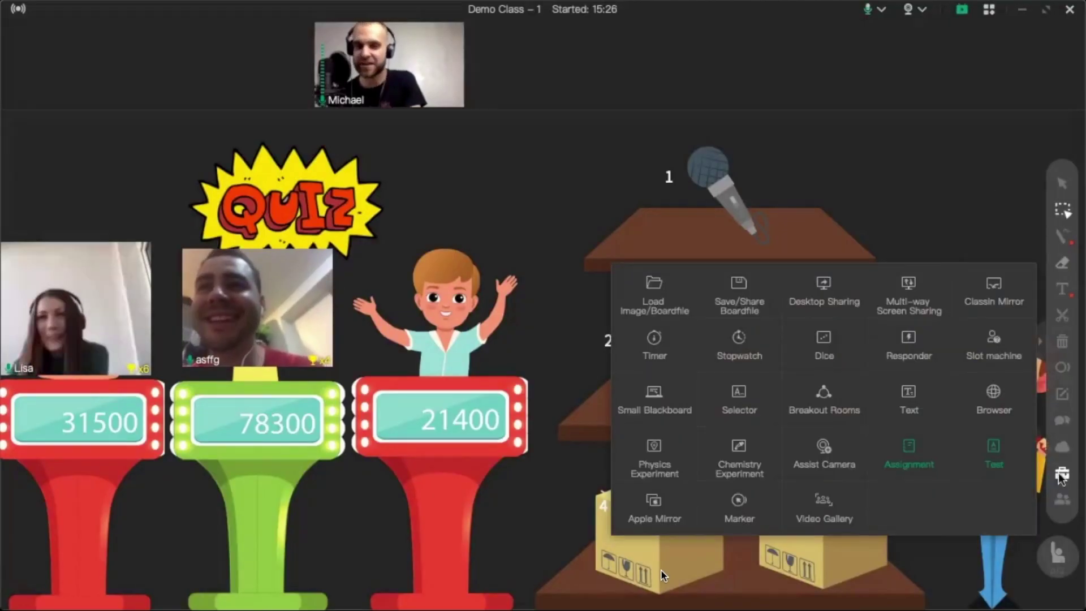
# - Place the Responder widget with its Start and Close buttons on the quiz board
pyautogui.click(919, 358)
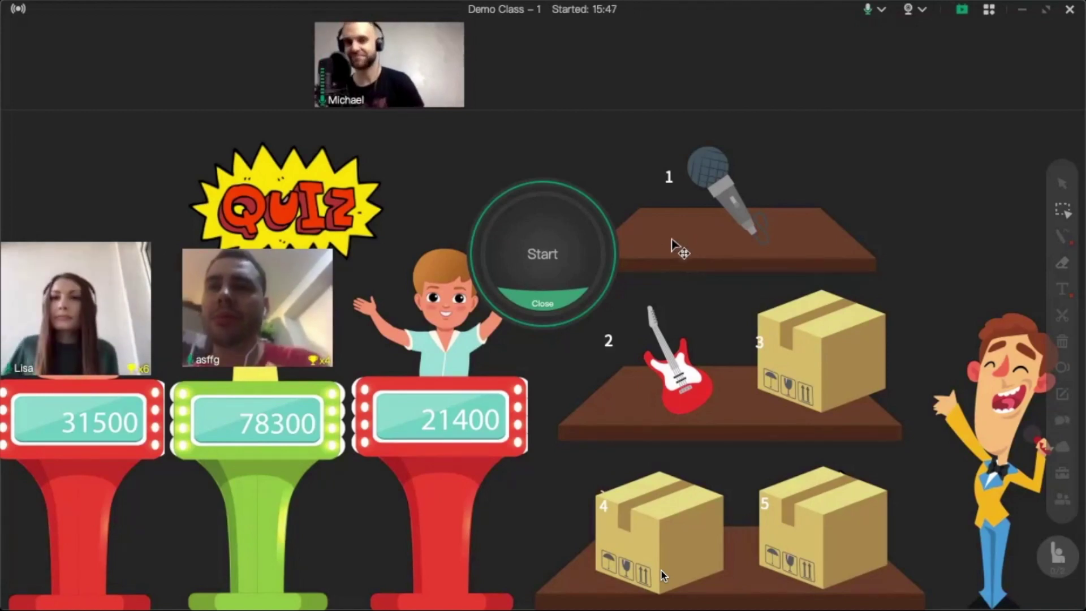
# - Start the Responder, delete box 3 to uncover the violin, and close the student picker
pyautogui.click(585, 251)
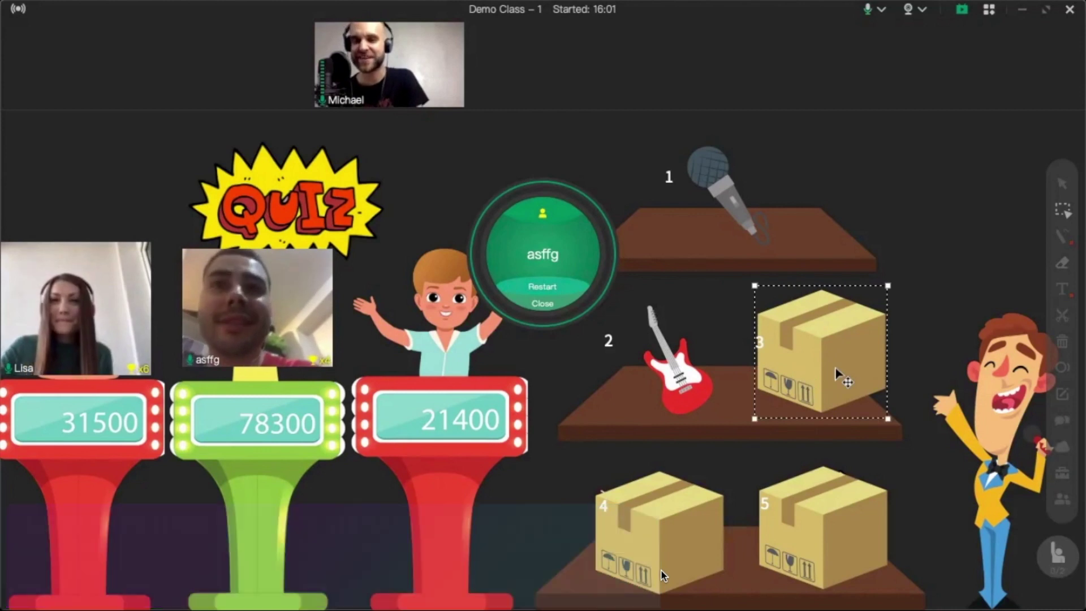
pyautogui.click(836, 367)
pyautogui.moveTo(836, 365); pyautogui.dragTo(804, 348)
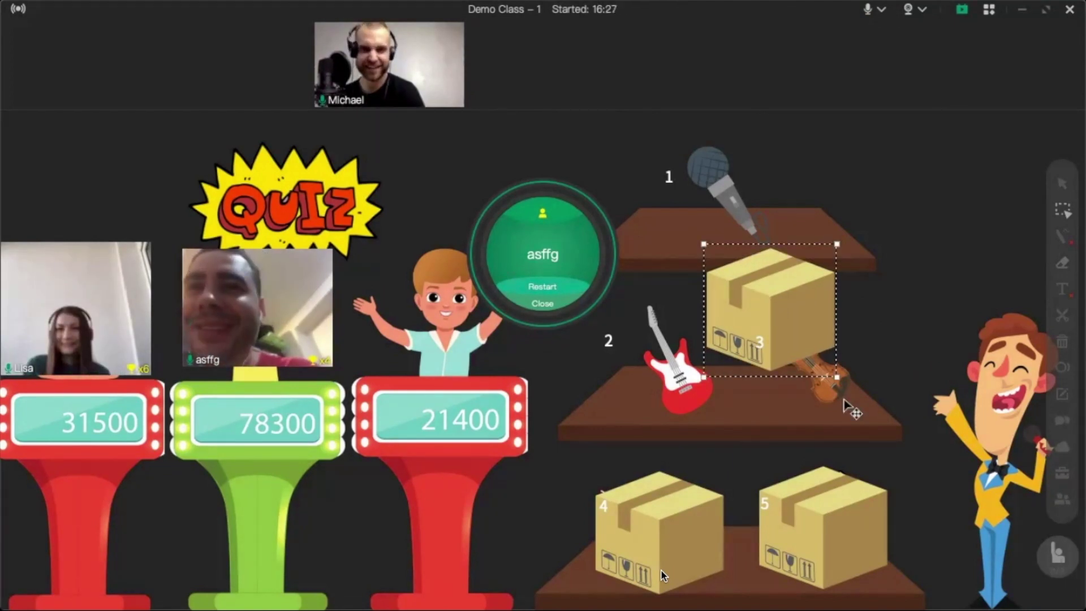
pyautogui.click(1060, 338)
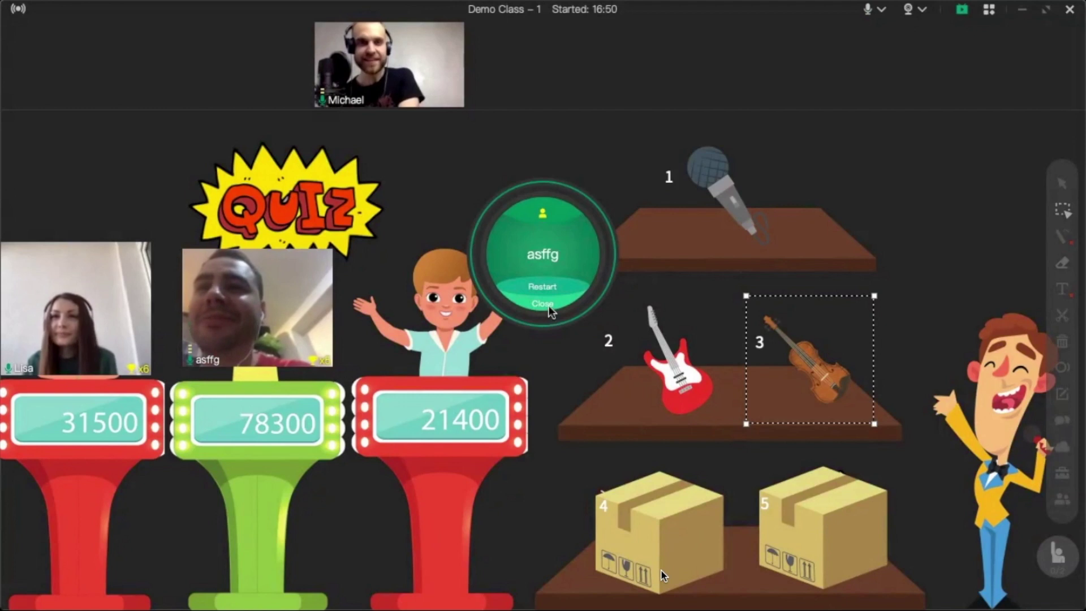
pyautogui.click(543, 305)
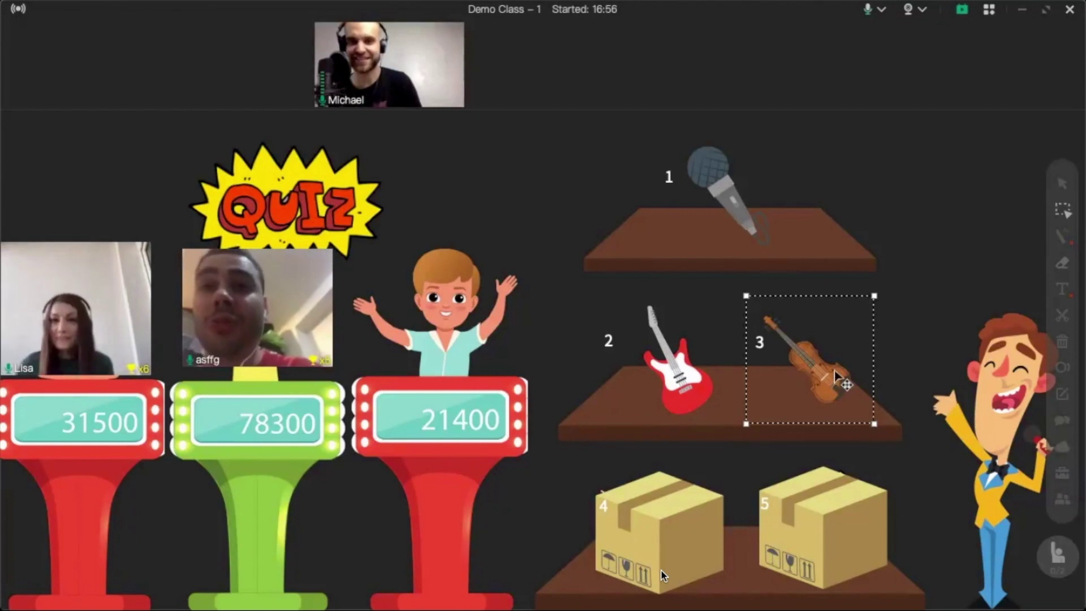
# - Switch the board to the basketball court page with two number-7 players and scattered basketballs
pyautogui.click(1063, 473)
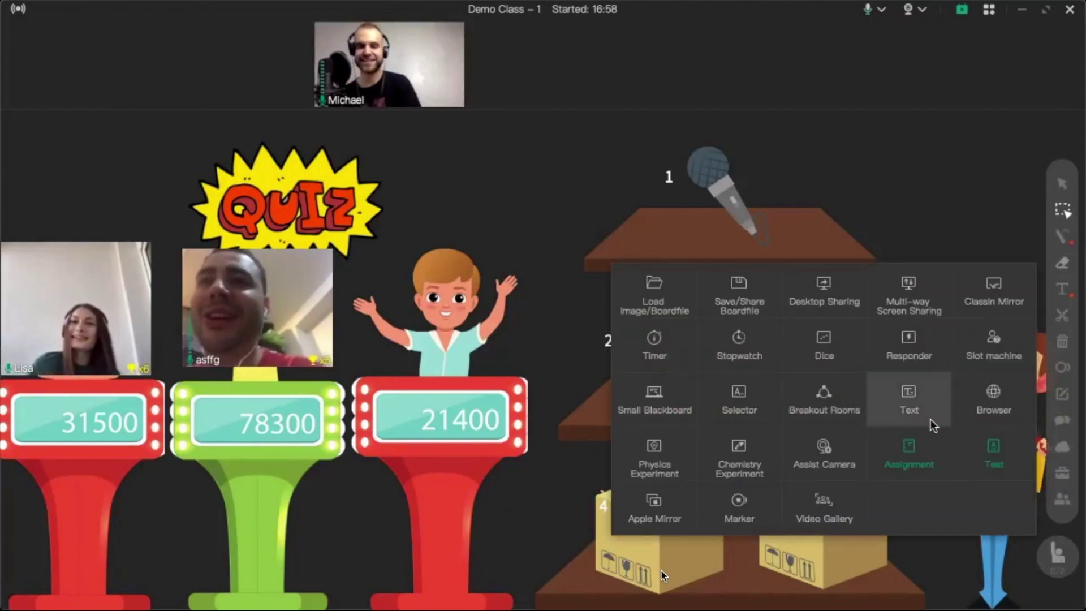
pyautogui.click(679, 243)
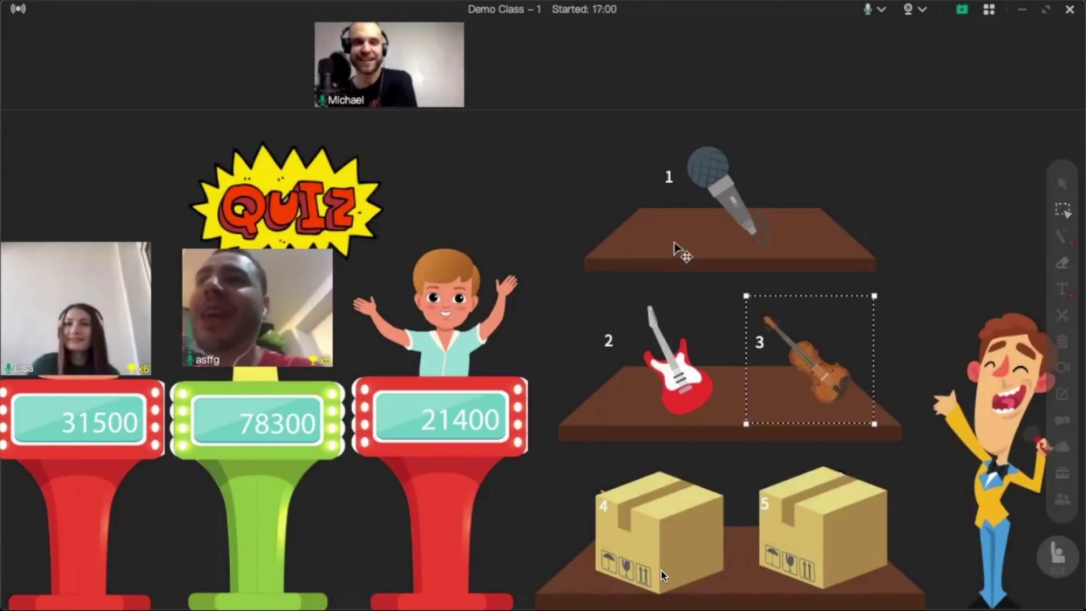
pyautogui.click(1063, 315)
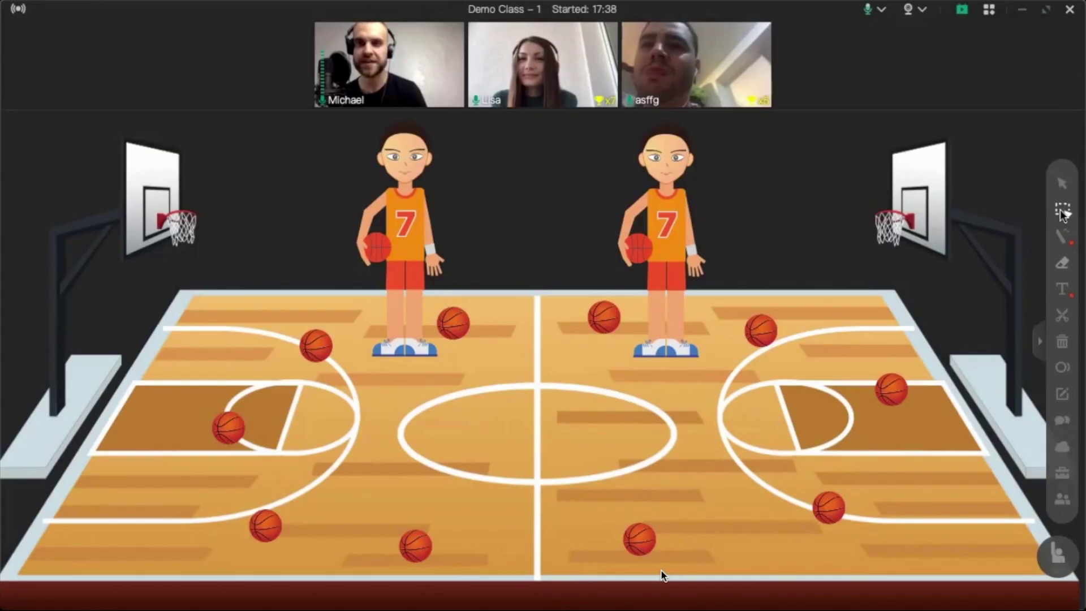
pyautogui.click(1063, 214)
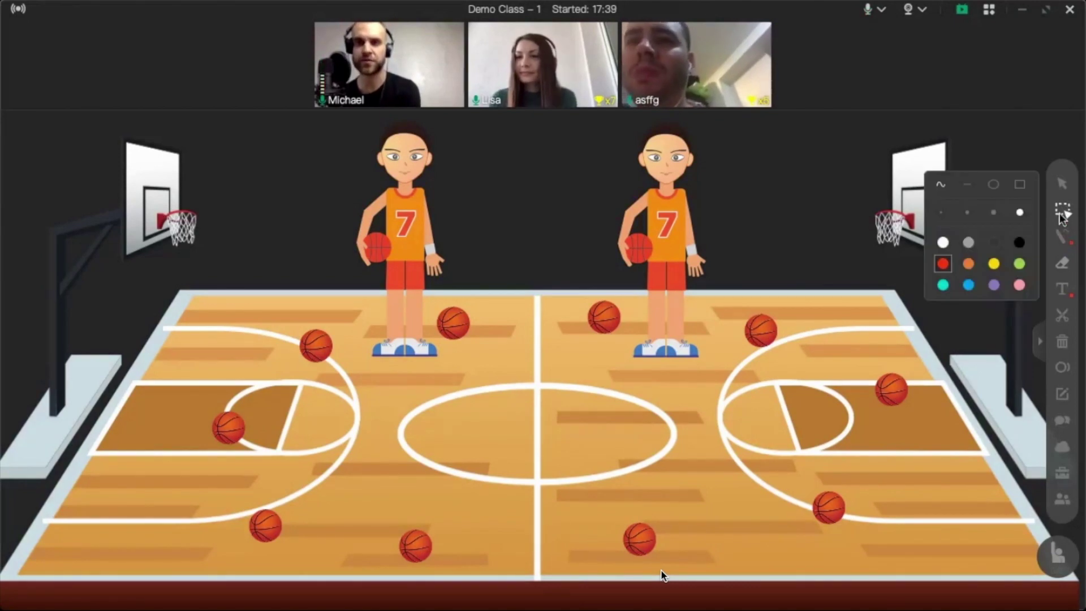
# - Authorize the first student on the whiteboard from her video tile
pyautogui.moveTo(516, 56)
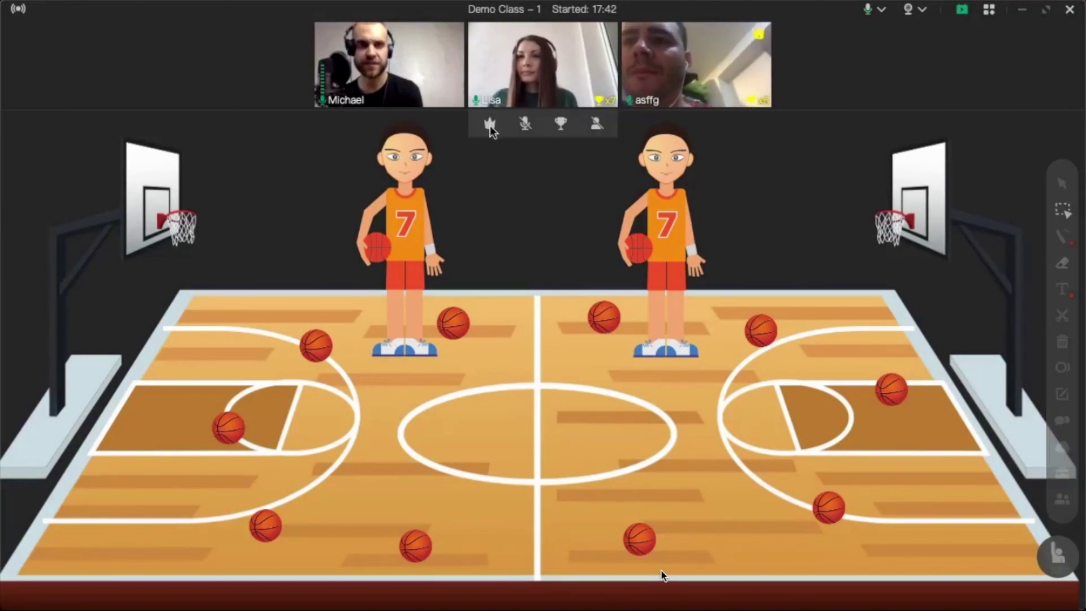
pyautogui.click(490, 124)
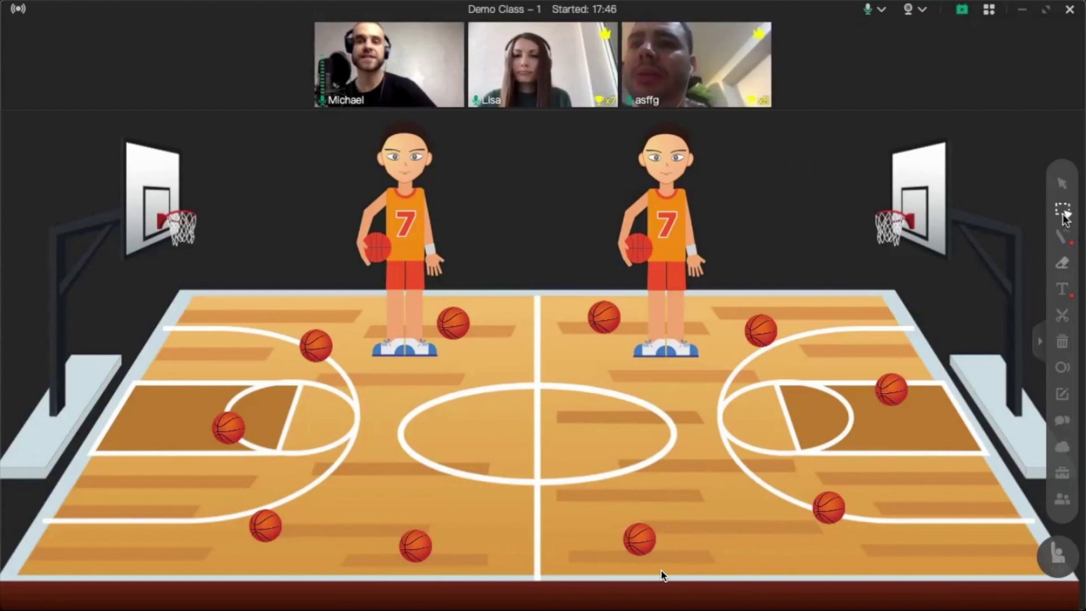
pyautogui.scroll(1, 664, 576)
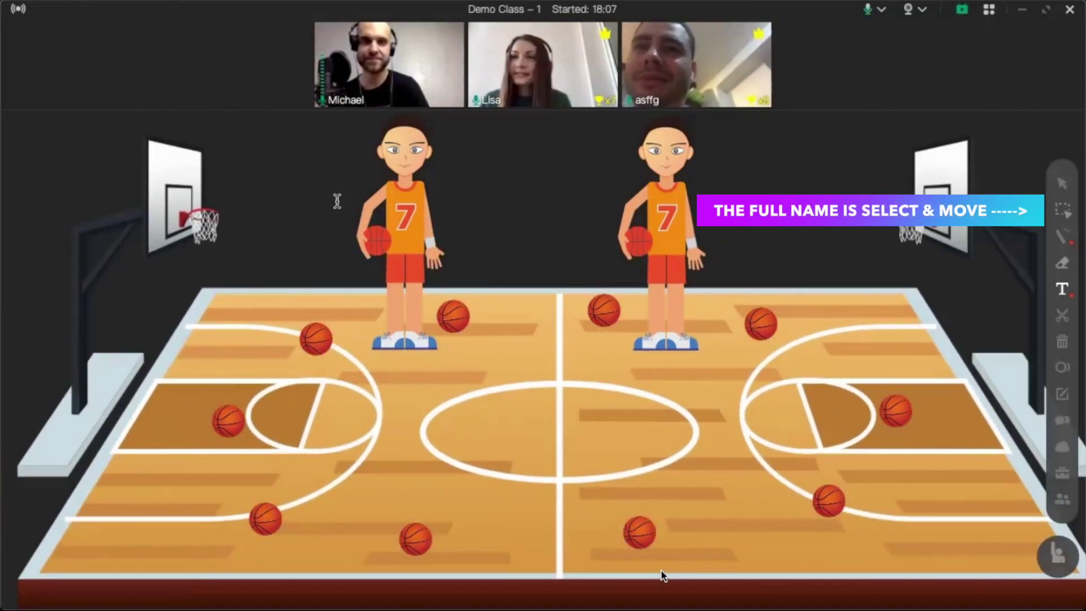
# - Write a student's name above a number-7 player with the Text tool, then open the Toolbox
pyautogui.write('Lisa')
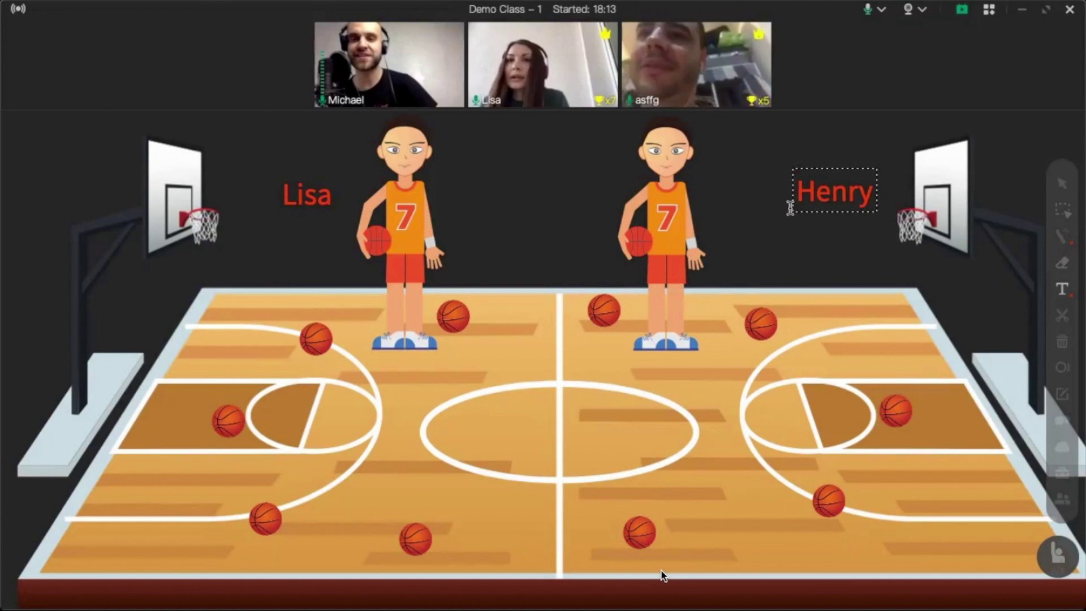
pyautogui.click(1064, 210)
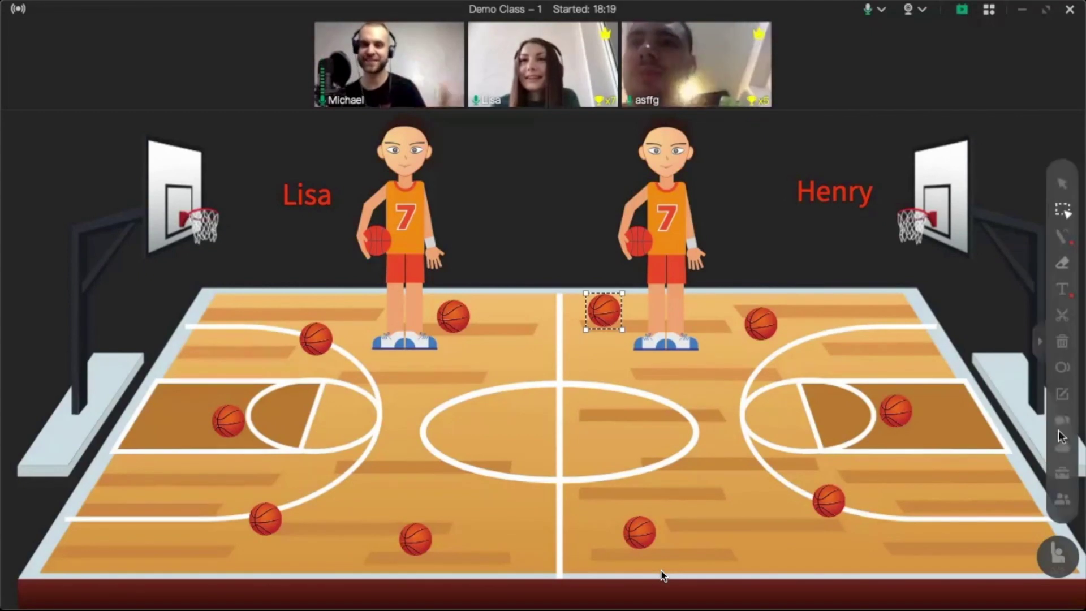
pyautogui.click(1062, 472)
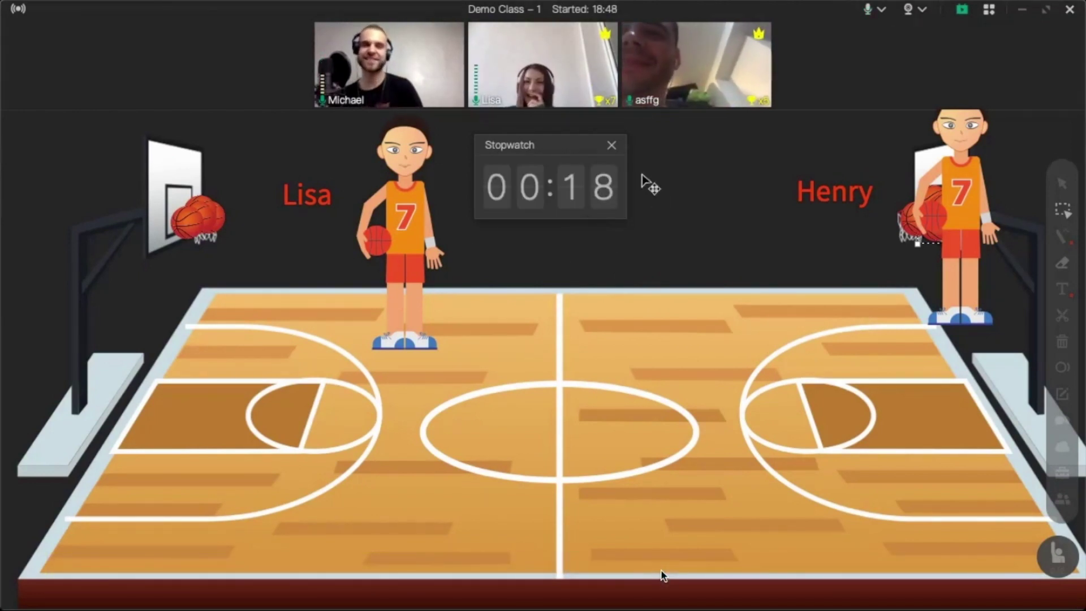
# - Close the stopwatch and drag both number-7 players down onto the court floor
pyautogui.click(612, 147)
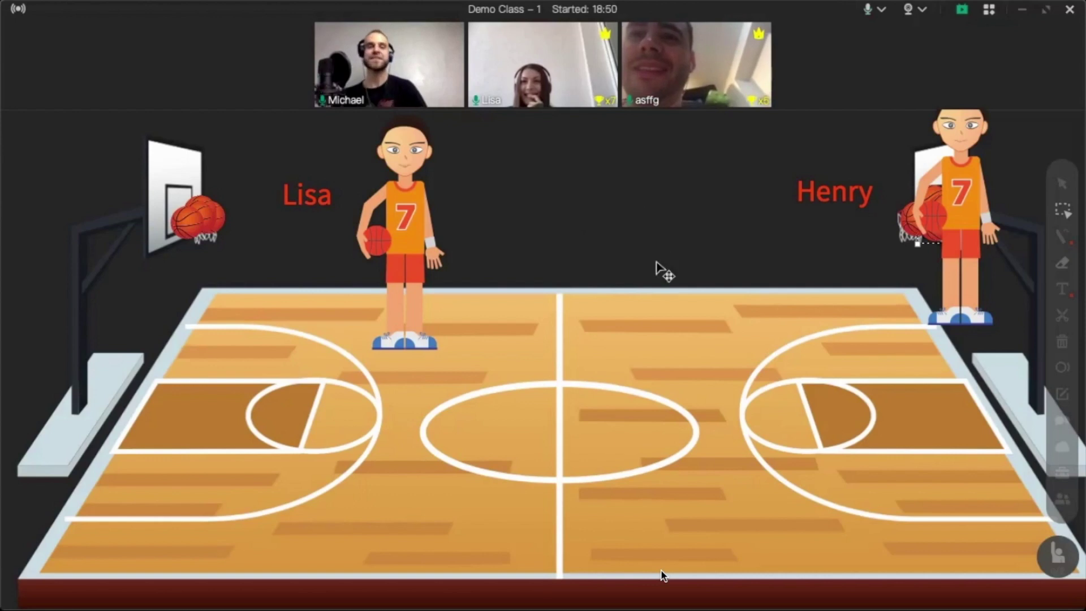
pyautogui.moveTo(954, 192); pyautogui.dragTo(761, 277)
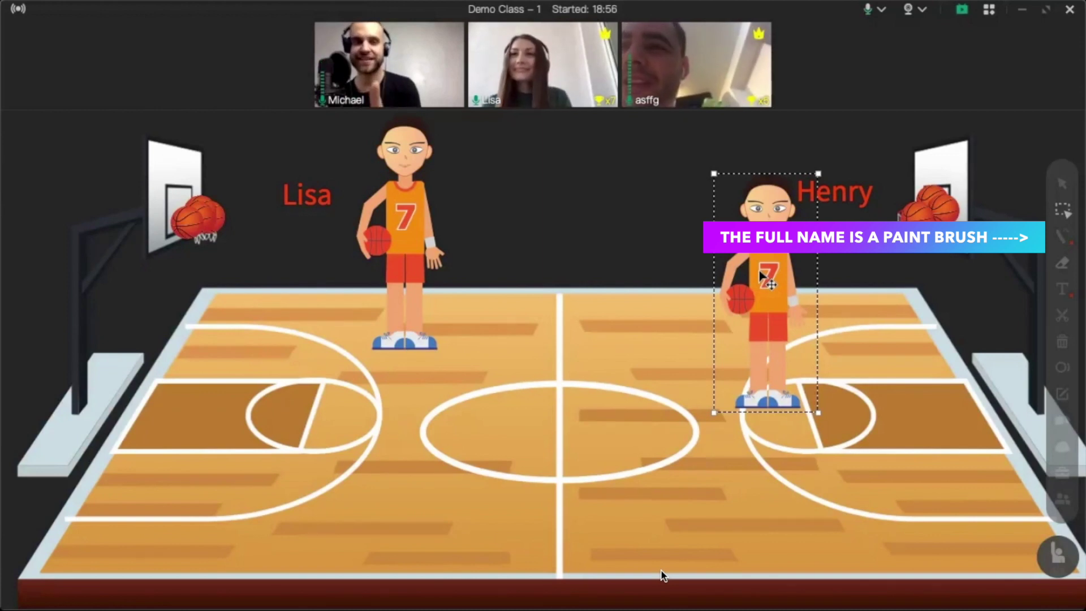
pyautogui.moveTo(425, 241); pyautogui.dragTo(448, 306)
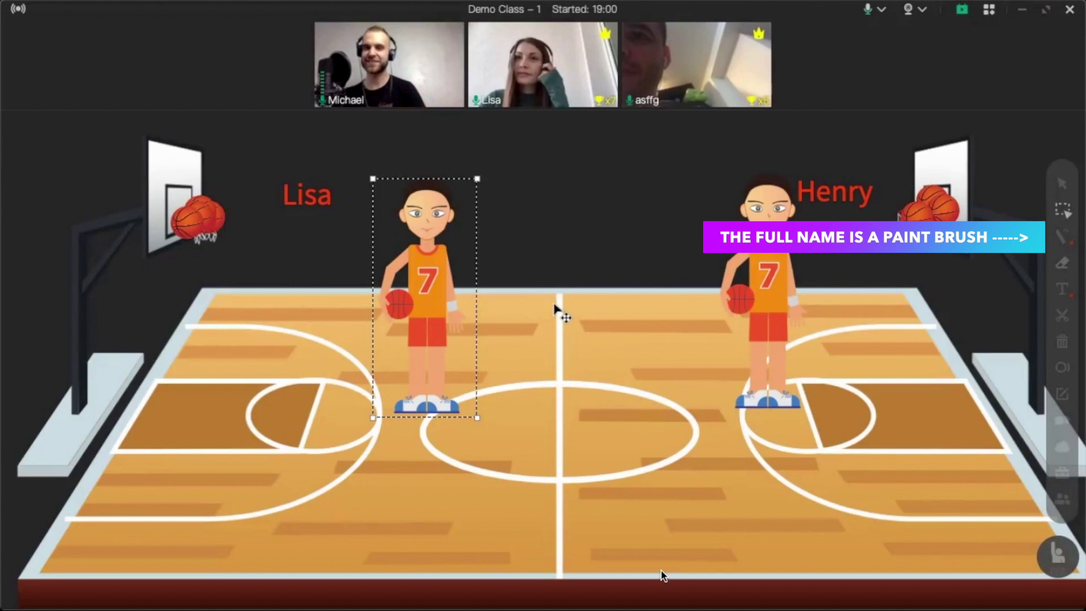
# - Pick the freehand brush for student drawing, then move the word 'lucky' beside the right player
pyautogui.click(1063, 237)
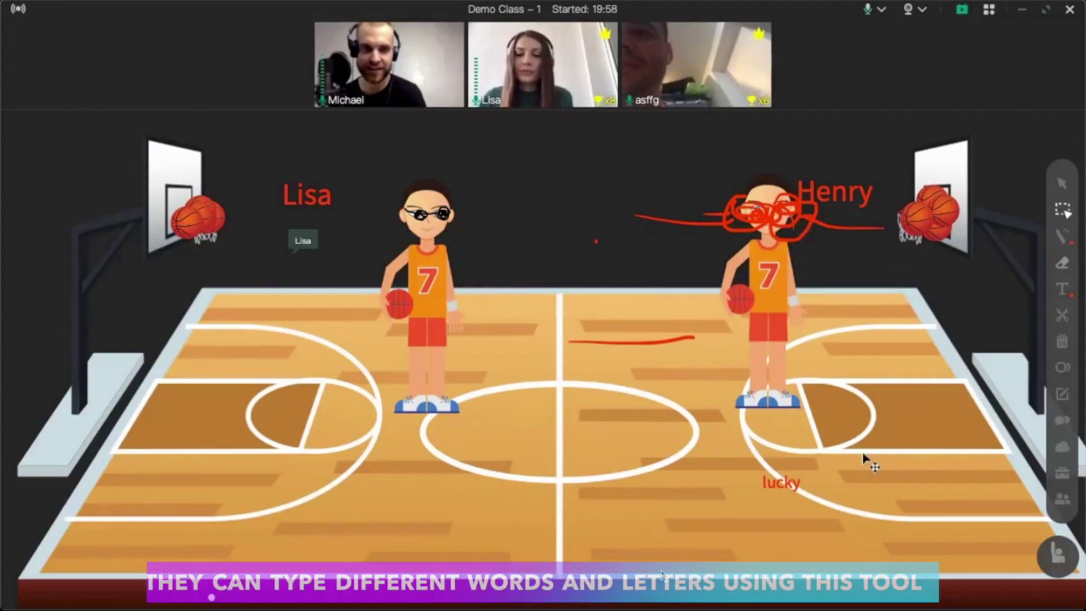
pyautogui.moveTo(782, 482); pyautogui.dragTo(868, 298)
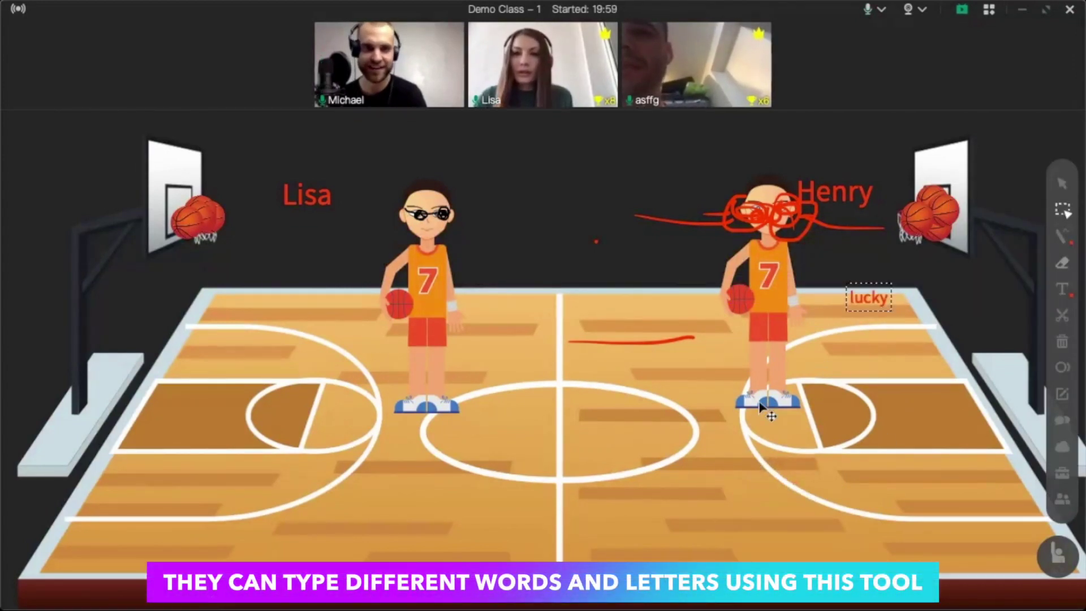